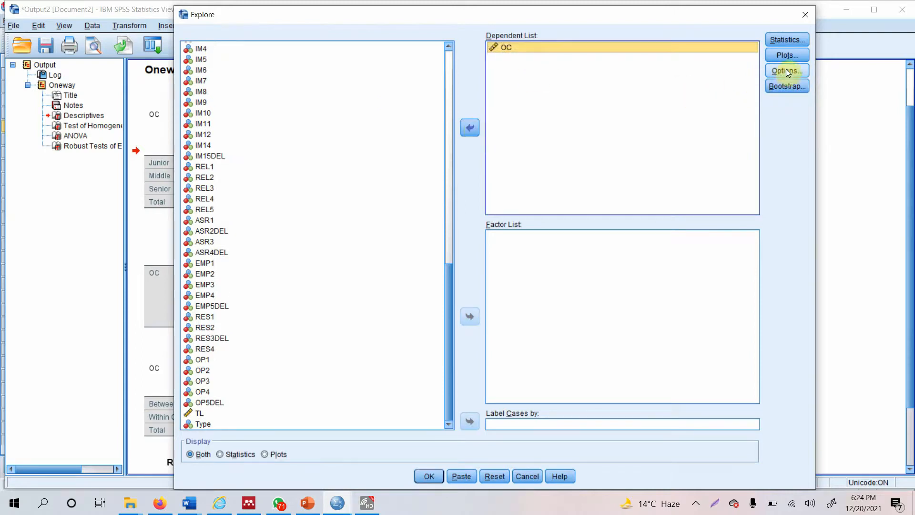
Add outliers to the Explore statistics for OC, run the analysis and bring its output into view.
{"action": "left_click", "coordinate": [787, 39]}
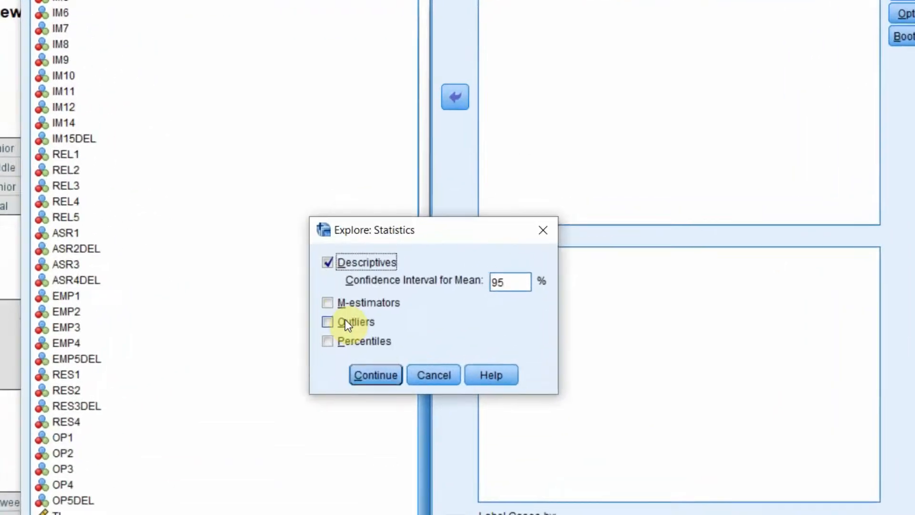
{"action": "left_click", "coordinate": [327, 322]}
{"action": "left_click", "coordinate": [368, 377]}
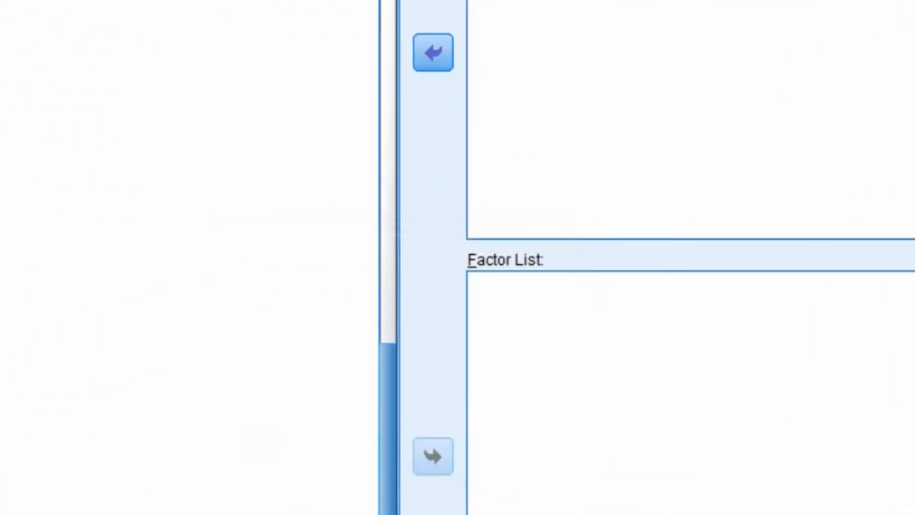
{"action": "left_click", "coordinate": [409, 476]}
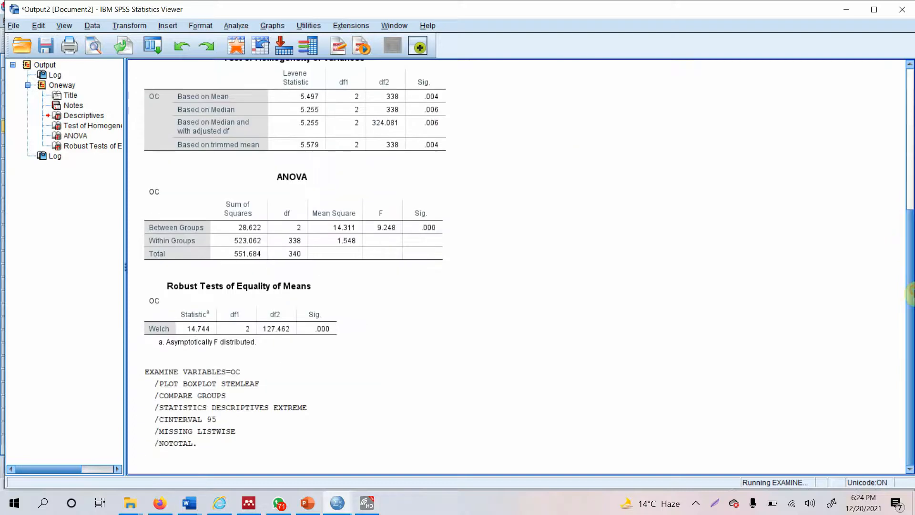
{"action": "left_click", "coordinate": [911, 406]}
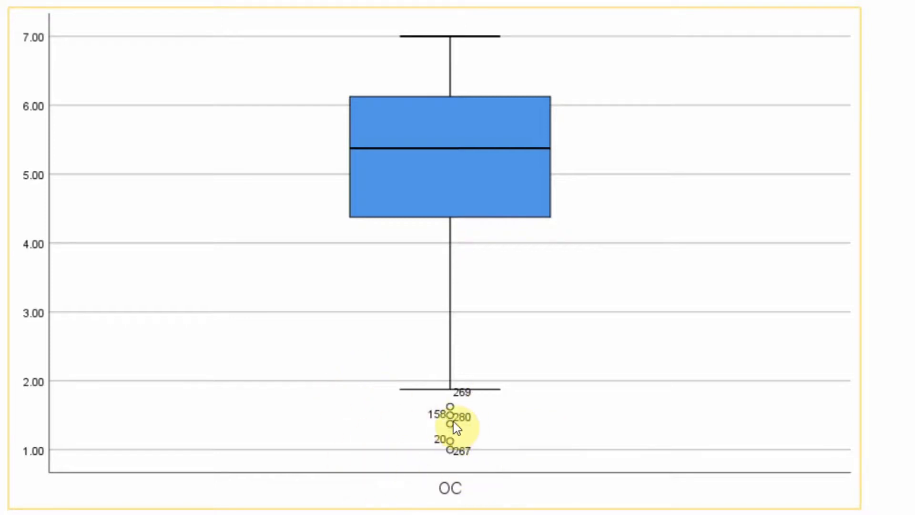
Examine the outlying cases, such as case 20, among the Thesis Data.sav rows and return to the output.
{"action": "mouse_move", "coordinate": [337, 503]}
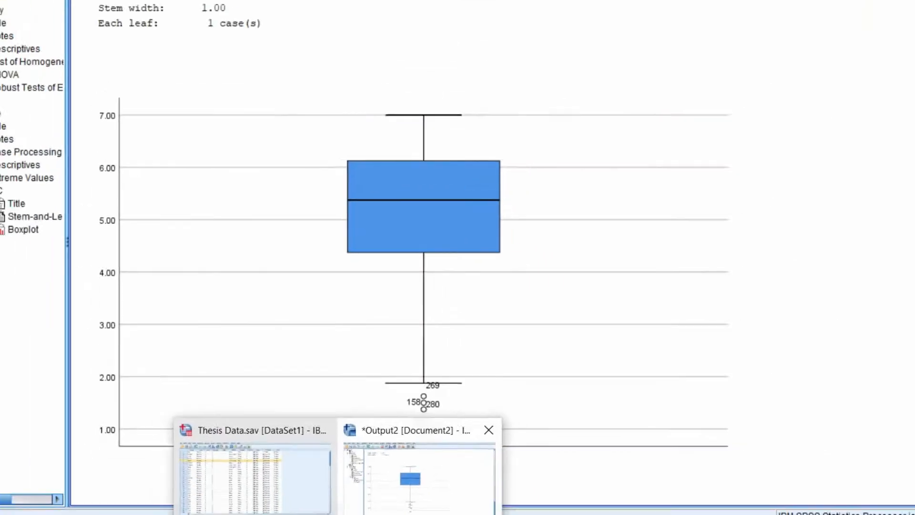
{"action": "left_click", "coordinate": [292, 466]}
{"action": "left_click", "coordinate": [16, 466]}
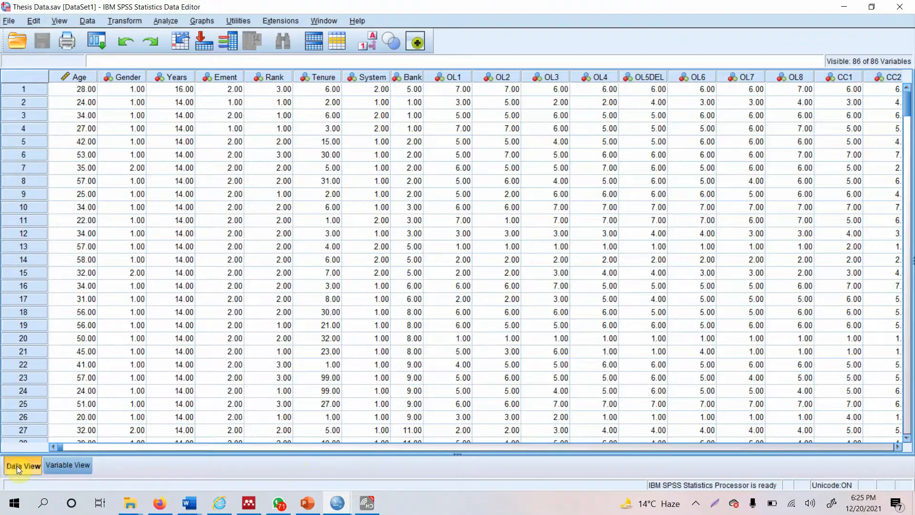
{"action": "left_click", "coordinate": [23, 259]}
{"action": "left_click", "coordinate": [23, 338]}
{"action": "left_click_drag", "start_coordinate": [23, 365], "coordinate": [23, 377]}
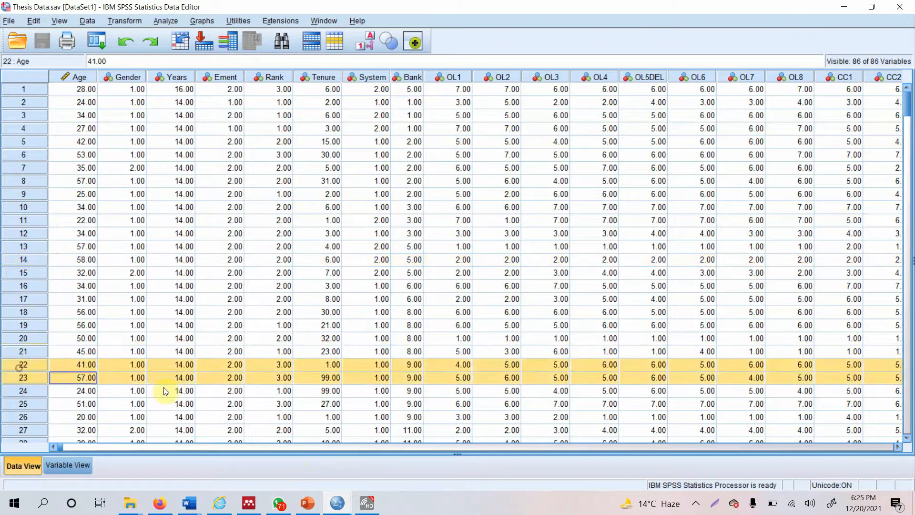
{"action": "mouse_move", "coordinate": [332, 504]}
{"action": "left_click", "coordinate": [382, 462]}
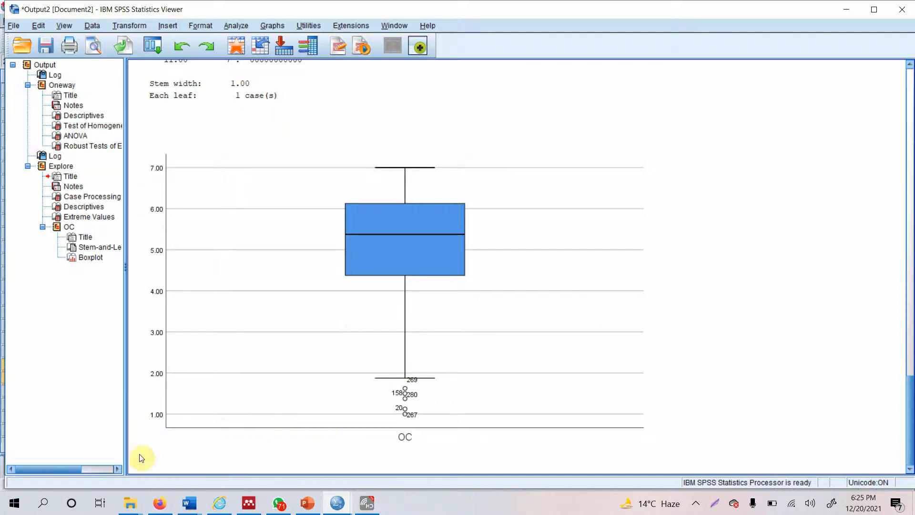
Delete the Explore results and their log entry from the output.
{"action": "mouse_move", "coordinate": [122, 496]}
{"action": "right_click", "coordinate": [56, 164]}
{"action": "left_click", "coordinate": [99, 193]}
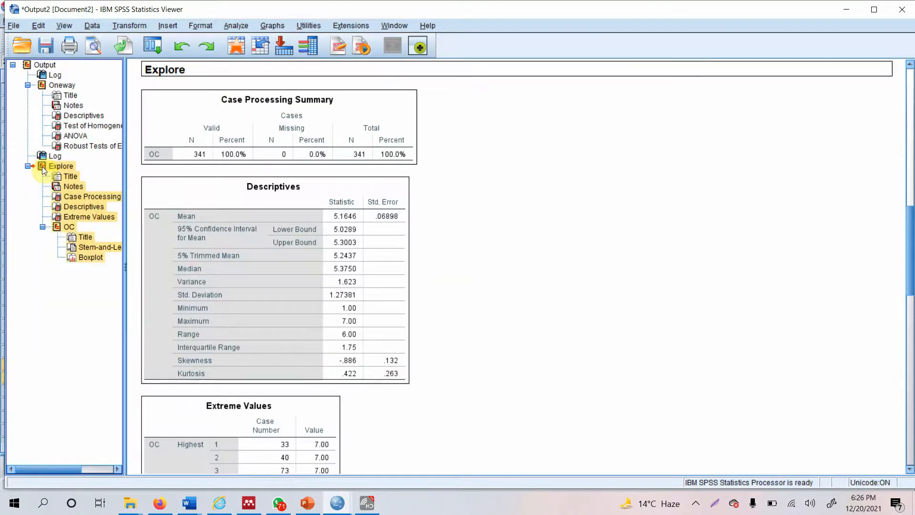
{"action": "key", "text": "Delete"}
{"action": "key", "text": "Delete"}
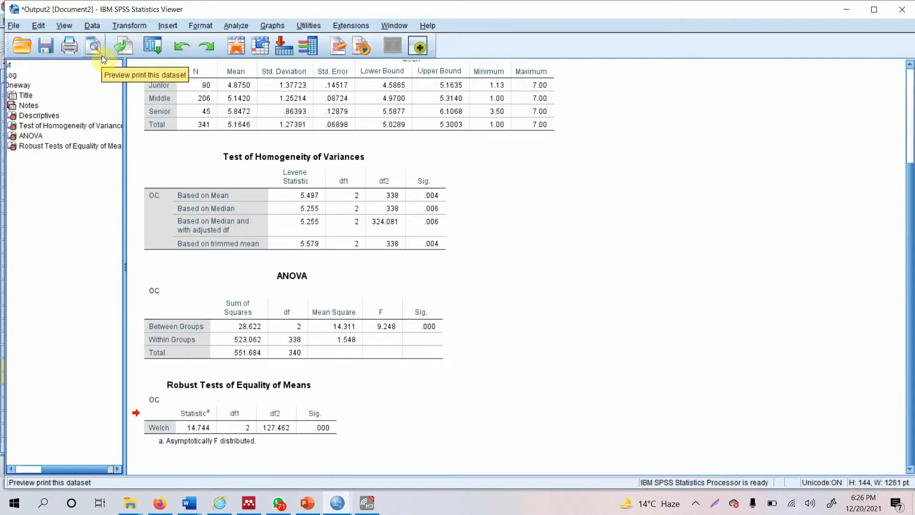
Split the file by Rank with output organized by groups and the file sorted by the grouping variable.
{"action": "left_click", "coordinate": [93, 27]}
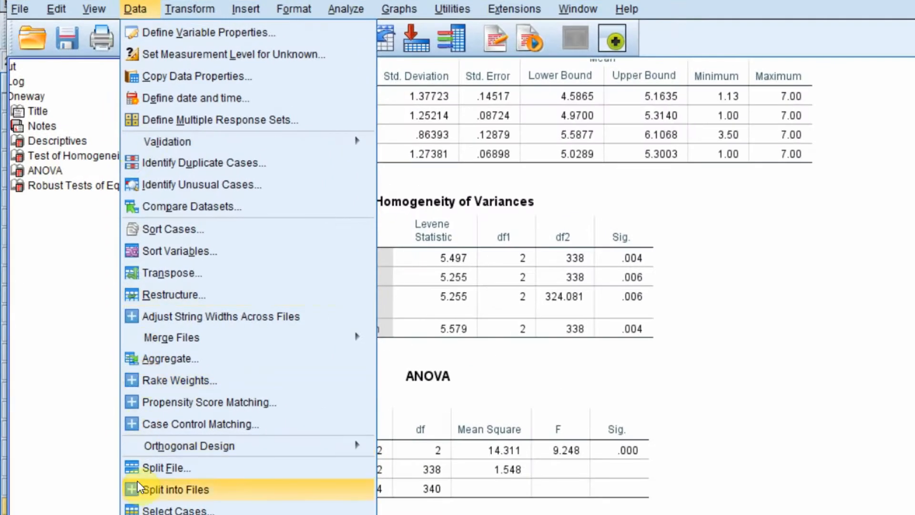
{"action": "left_click", "coordinate": [168, 469]}
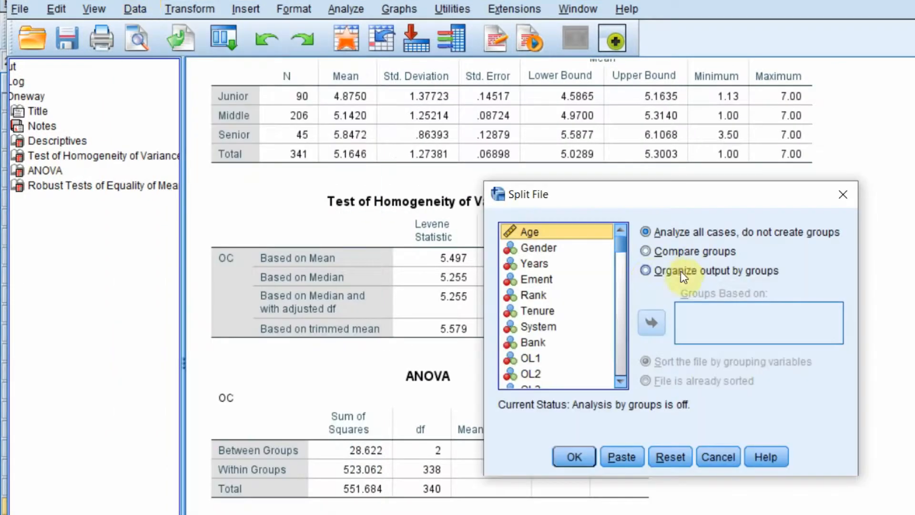
{"action": "left_click", "coordinate": [645, 270]}
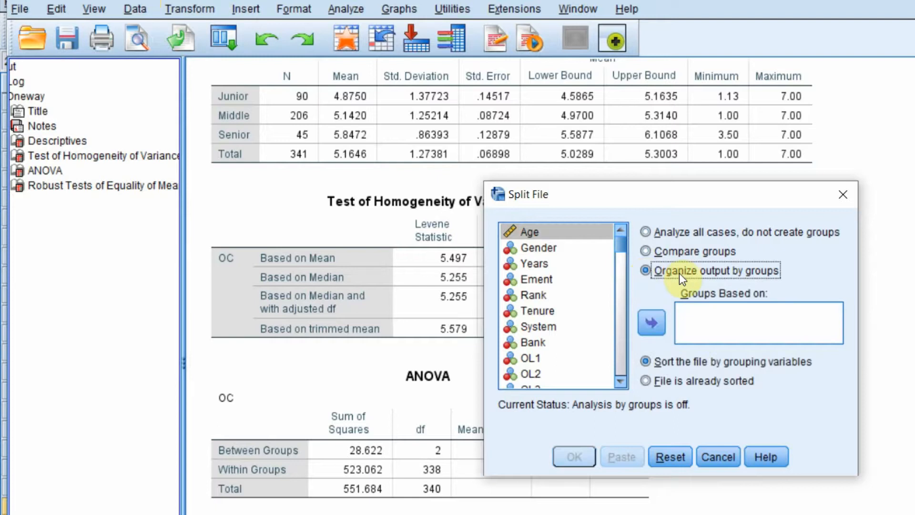
{"action": "left_click", "coordinate": [536, 296]}
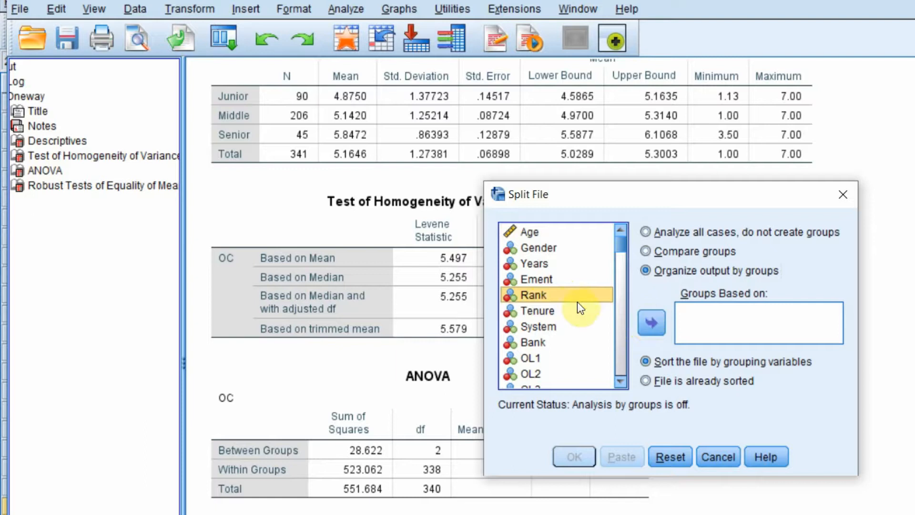
{"action": "left_click", "coordinate": [643, 327]}
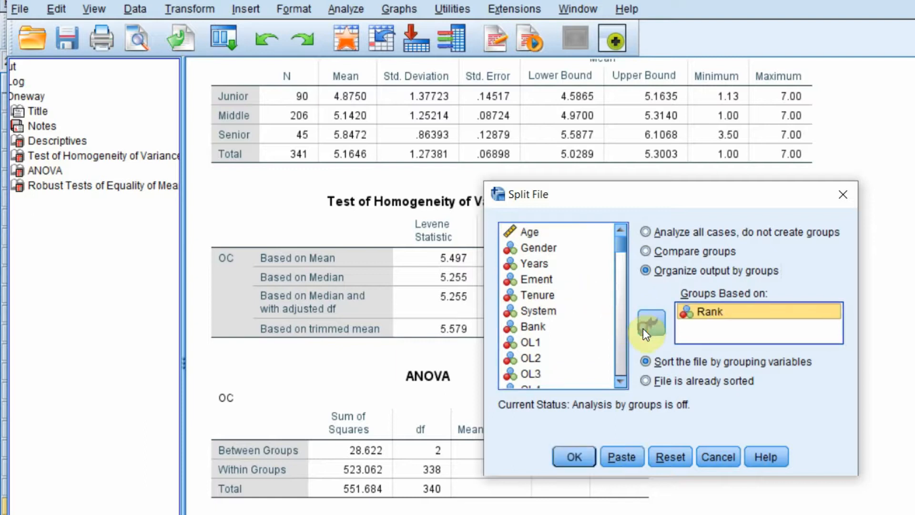
{"action": "left_click", "coordinate": [575, 457]}
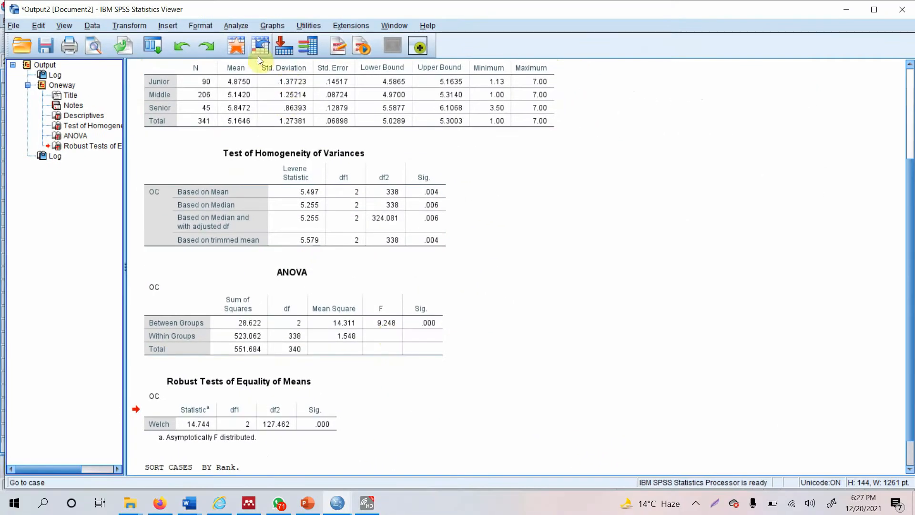
Start a Descriptives analysis with OC as the variable.
{"action": "left_click", "coordinate": [241, 26]}
{"action": "mouse_move", "coordinate": [303, 59]}
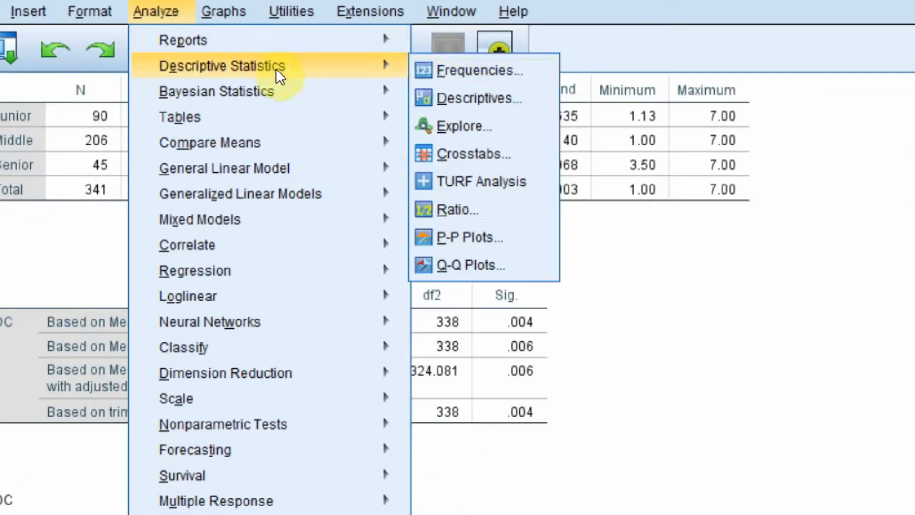
{"action": "left_click", "coordinate": [491, 99]}
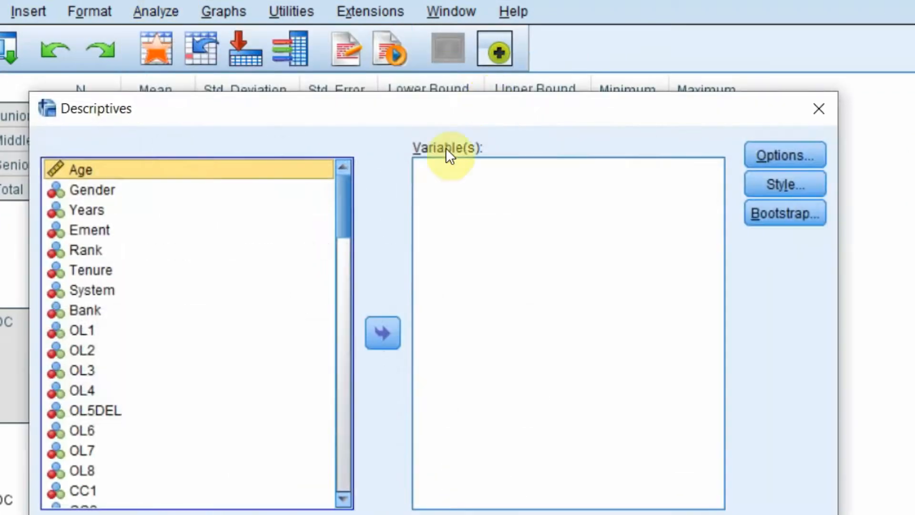
{"action": "left_click_drag", "start_coordinate": [349, 187], "coordinate": [323, 452]}
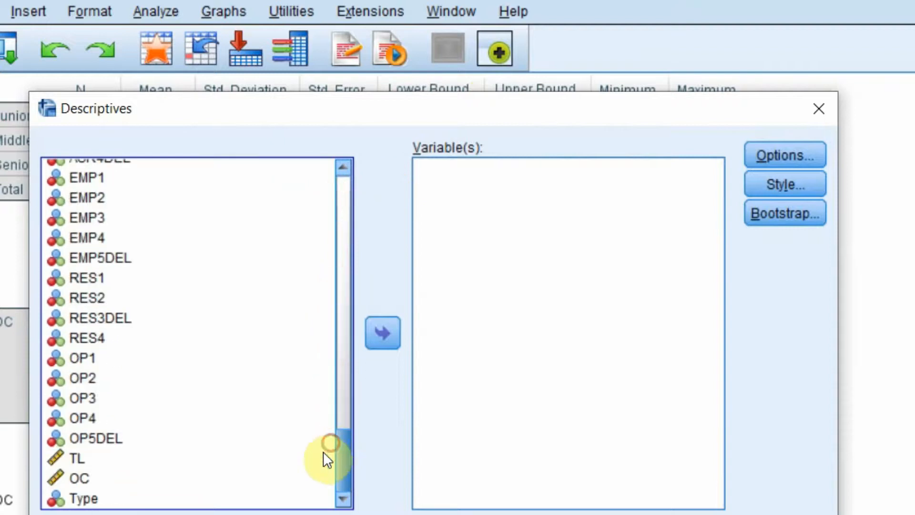
{"action": "left_click", "coordinate": [69, 477]}
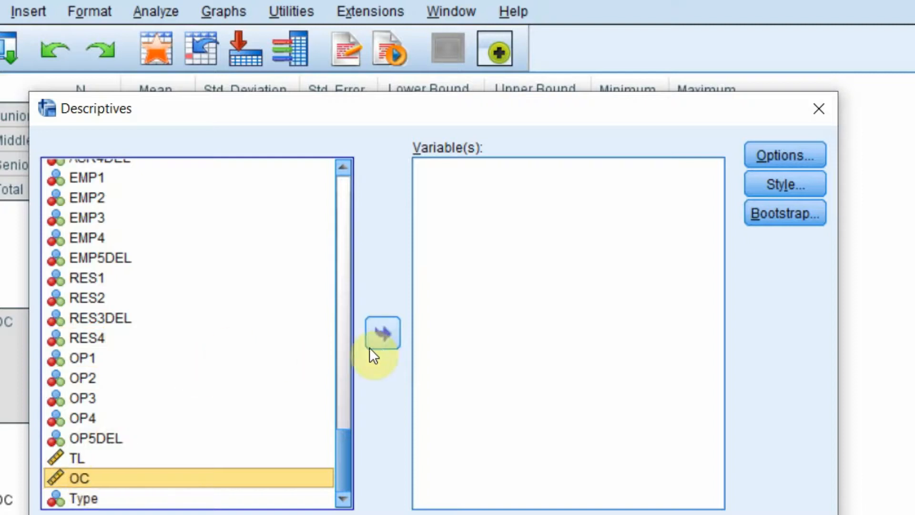
{"action": "left_click", "coordinate": [380, 340]}
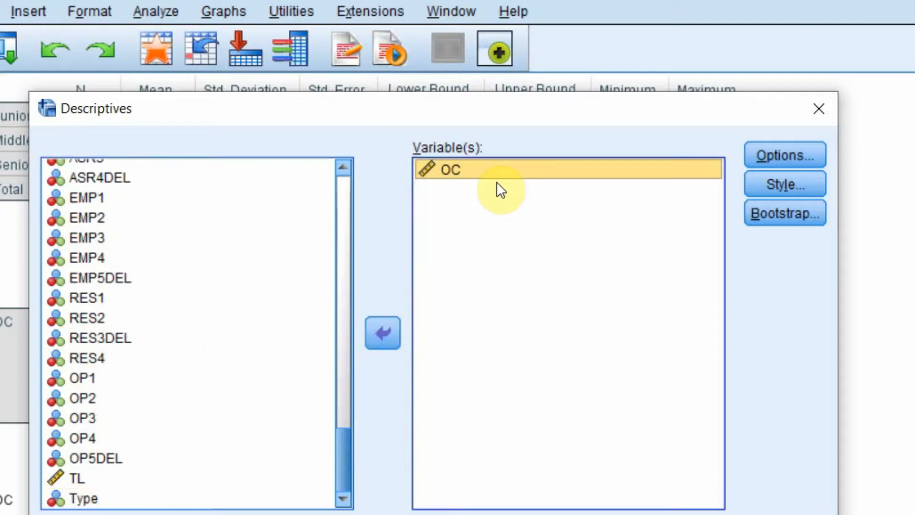
Include kurtosis and skewness in the descriptives options and run the analysis.
{"action": "left_click", "coordinate": [806, 161]}
{"action": "left_click", "coordinate": [619, 431]}
{"action": "left_click", "coordinate": [500, 425]}
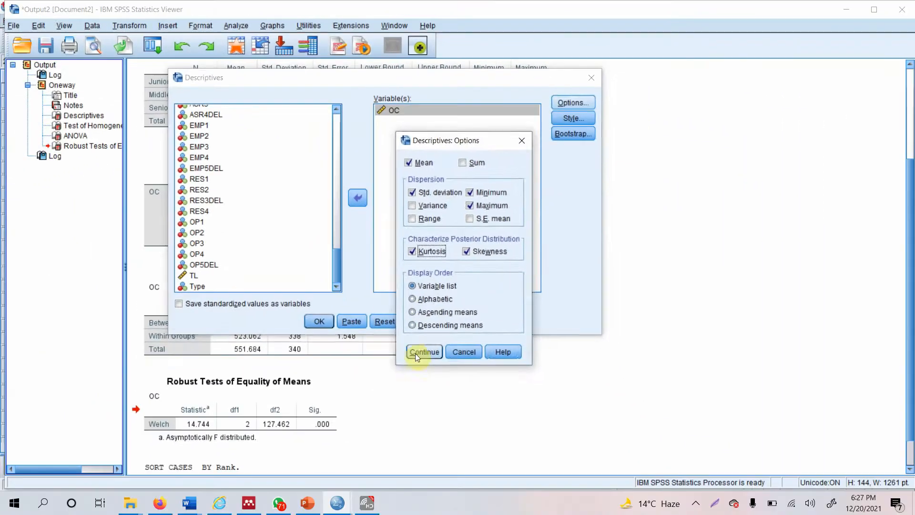
{"action": "left_click", "coordinate": [423, 351]}
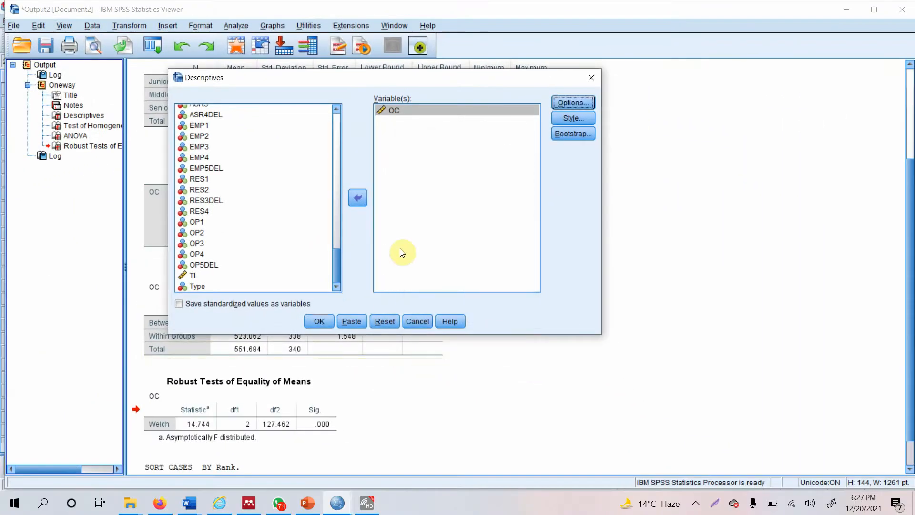
{"action": "left_click", "coordinate": [320, 326]}
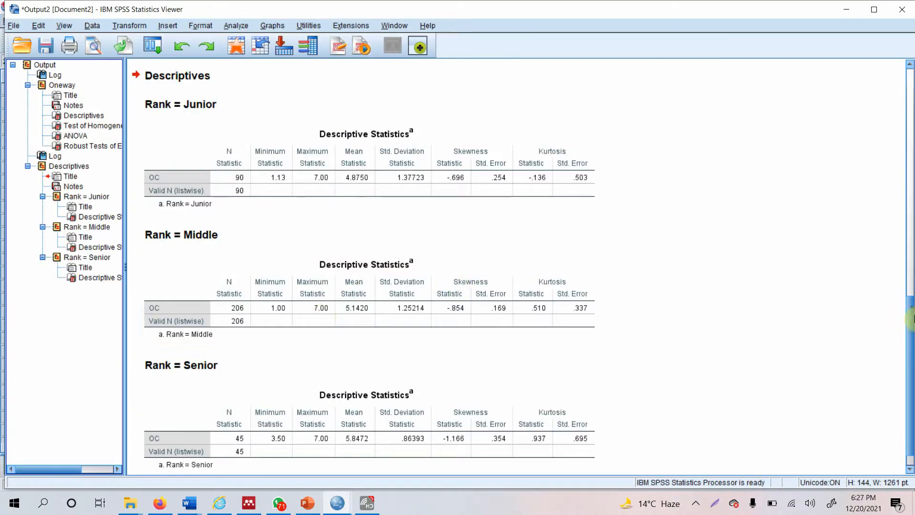
Examine the OC skewness and kurtosis in the Junior, Middle and Senior rank tables.
{"action": "left_click", "coordinate": [387, 177]}
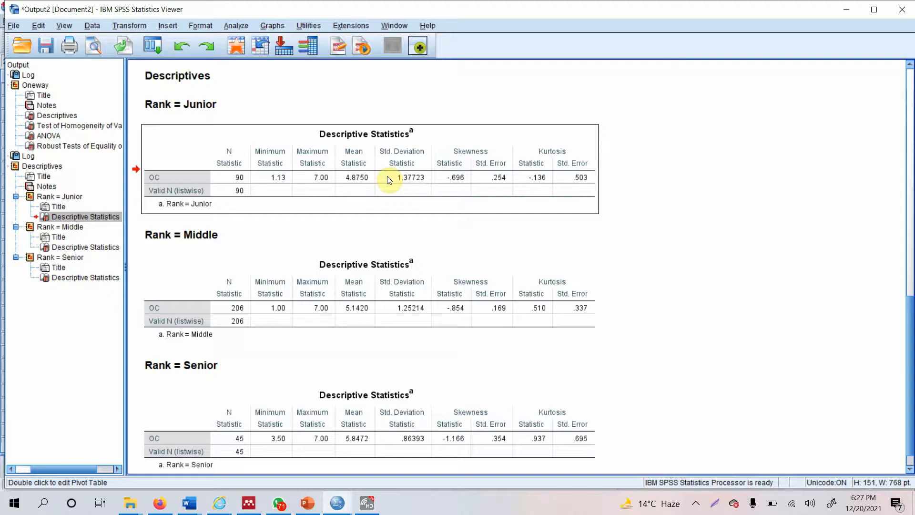
{"action": "left_click", "coordinate": [339, 275]}
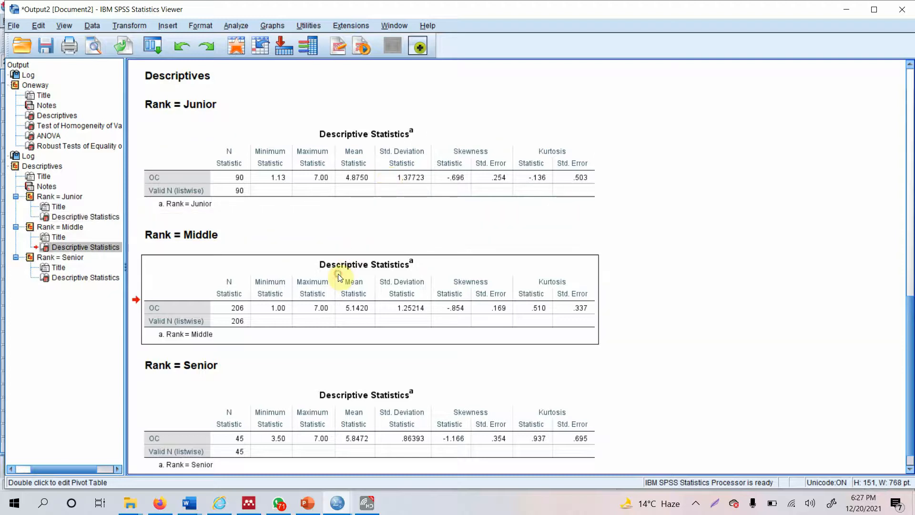
{"action": "left_click", "coordinate": [338, 395]}
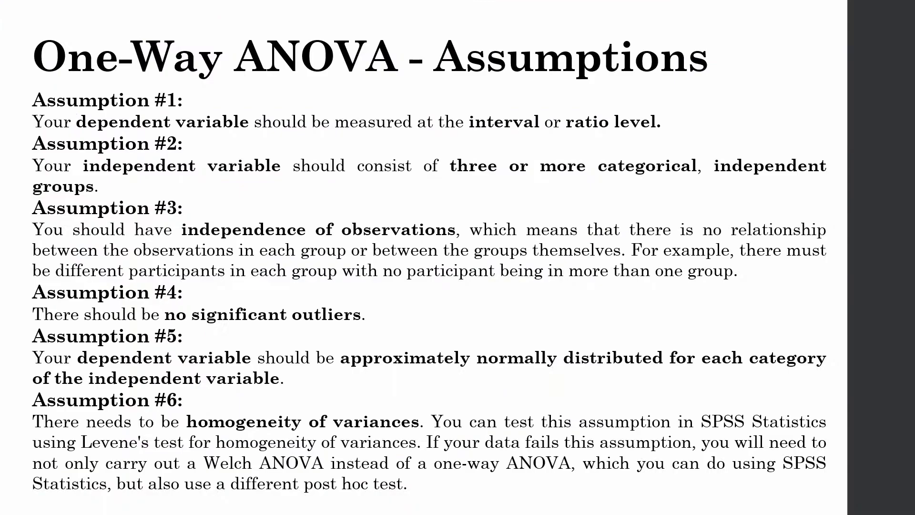
End the slide show at the Using One-Way ANOVA slide and switch to the SPSS Data Editor.
{"action": "key", "text": "Right"}
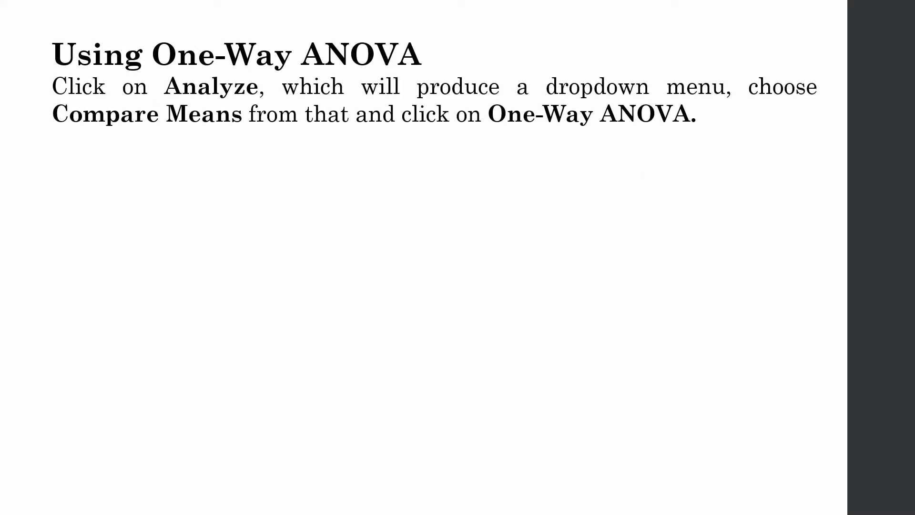
{"action": "key", "text": "Escape"}
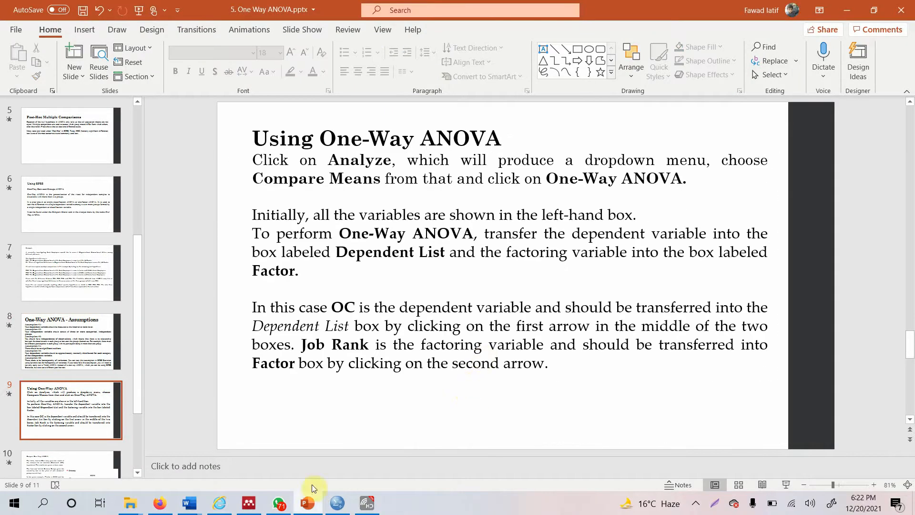
{"action": "left_click", "coordinate": [332, 506]}
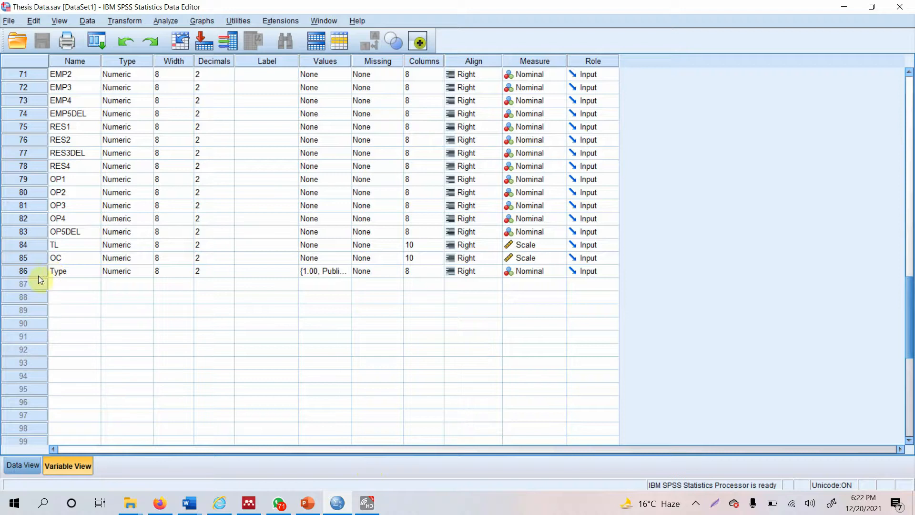
Point out the OC and Rank variables in the variable definitions.
{"action": "left_click", "coordinate": [31, 259]}
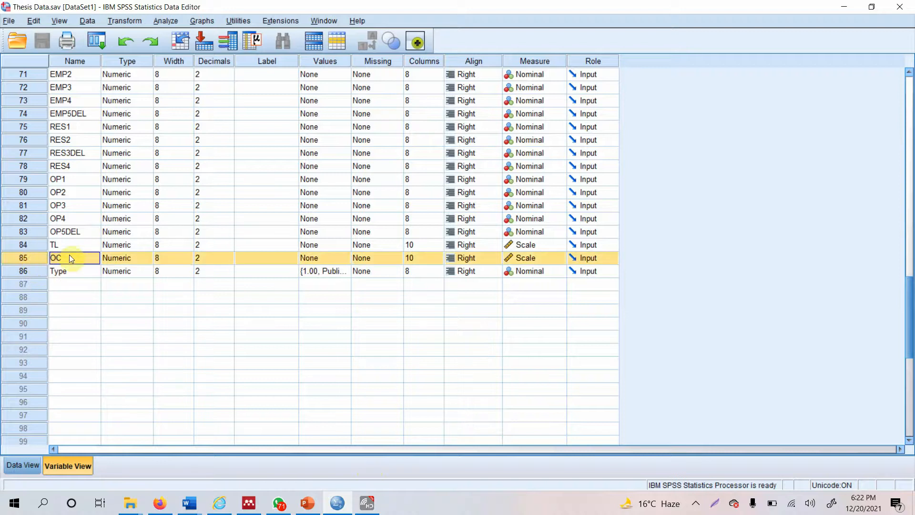
{"action": "left_click_drag", "start_coordinate": [900, 324], "coordinate": [910, 111]}
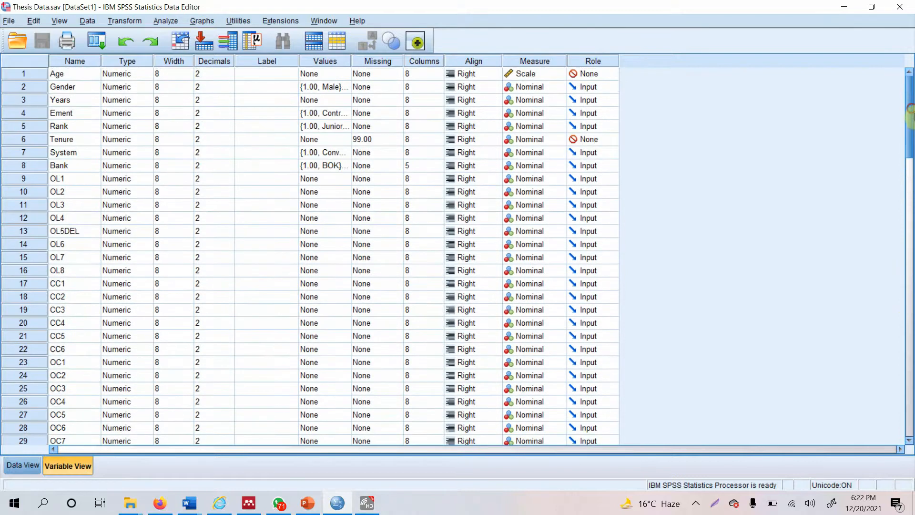
{"action": "left_click", "coordinate": [35, 125]}
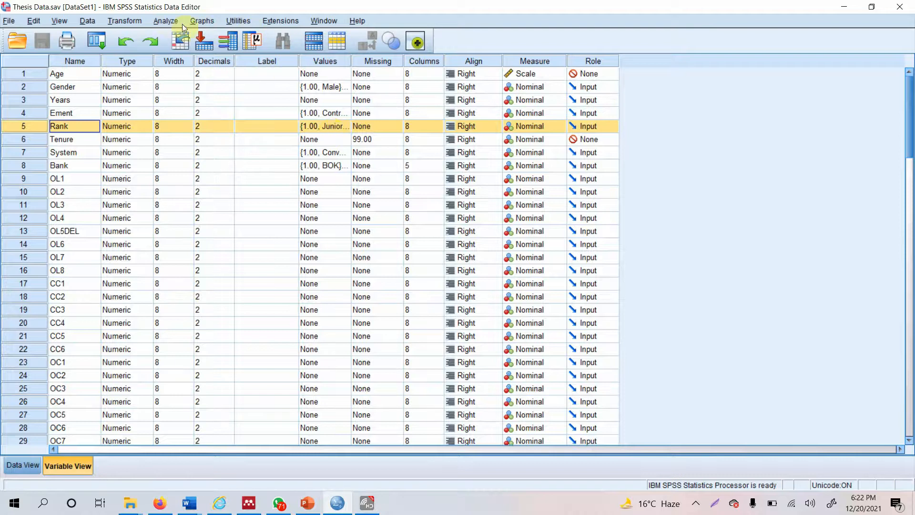
Start a One-Way ANOVA with OC as the dependent variable.
{"action": "left_click", "coordinate": [167, 22]}
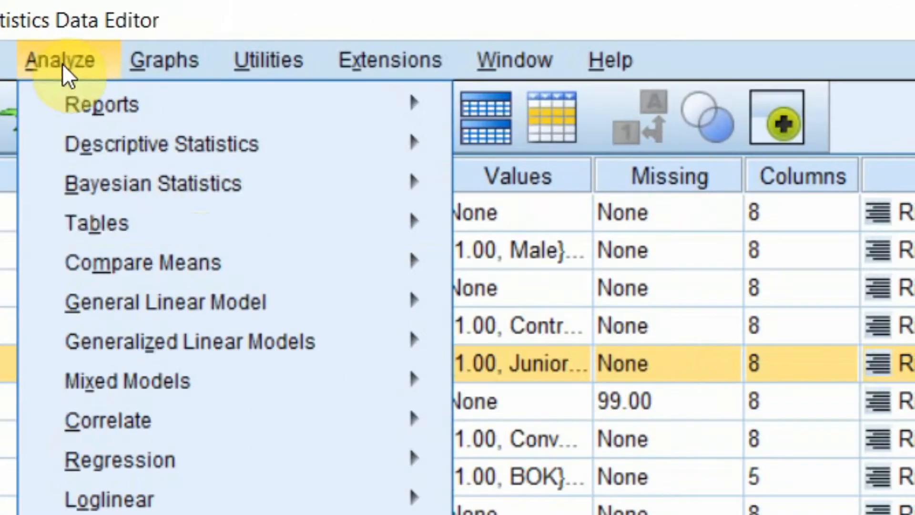
{"action": "mouse_move", "coordinate": [355, 272]}
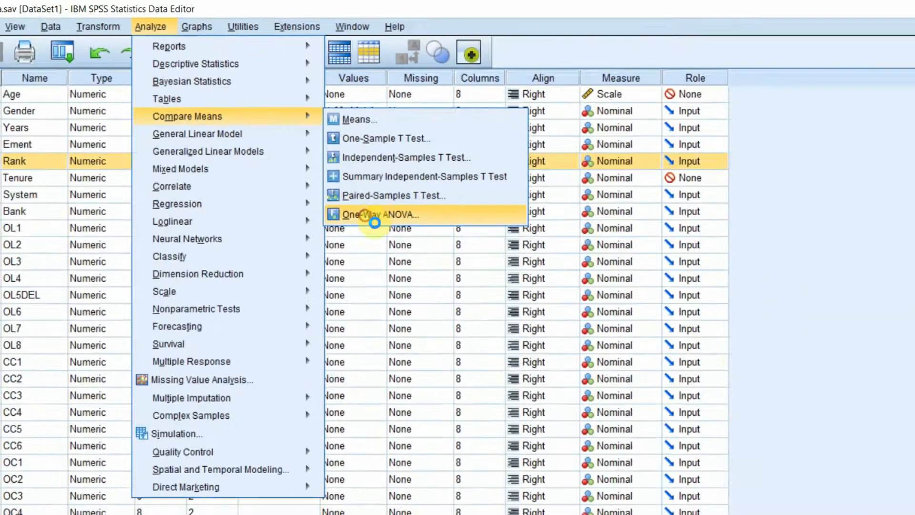
{"action": "left_click", "coordinate": [544, 481]}
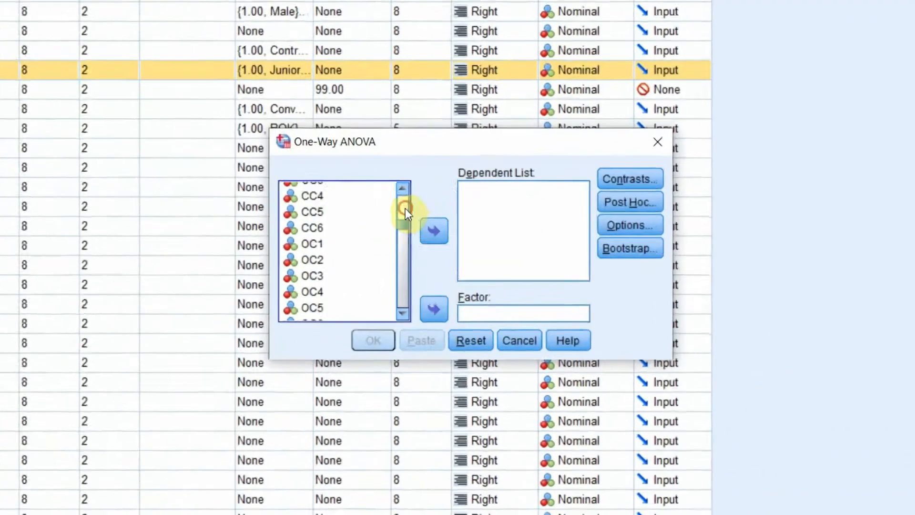
{"action": "left_click_drag", "start_coordinate": [405, 208], "coordinate": [398, 308]}
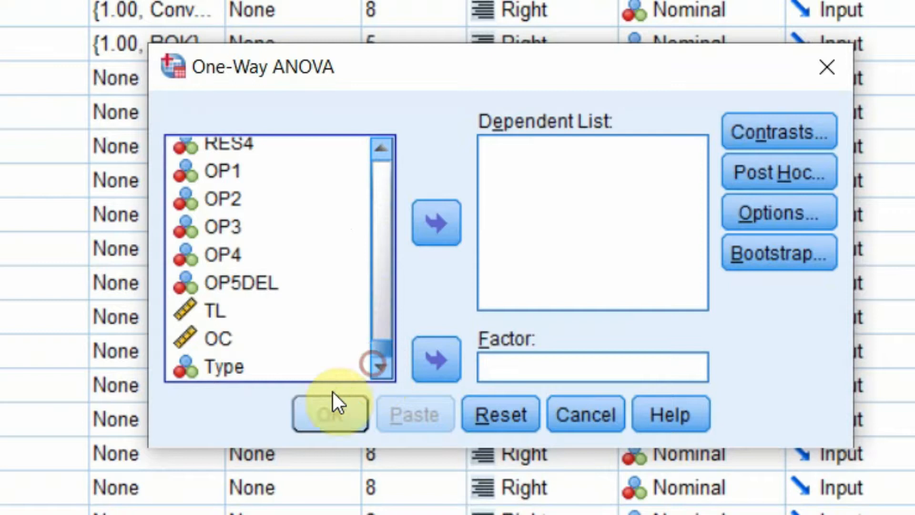
{"action": "left_click", "coordinate": [207, 343]}
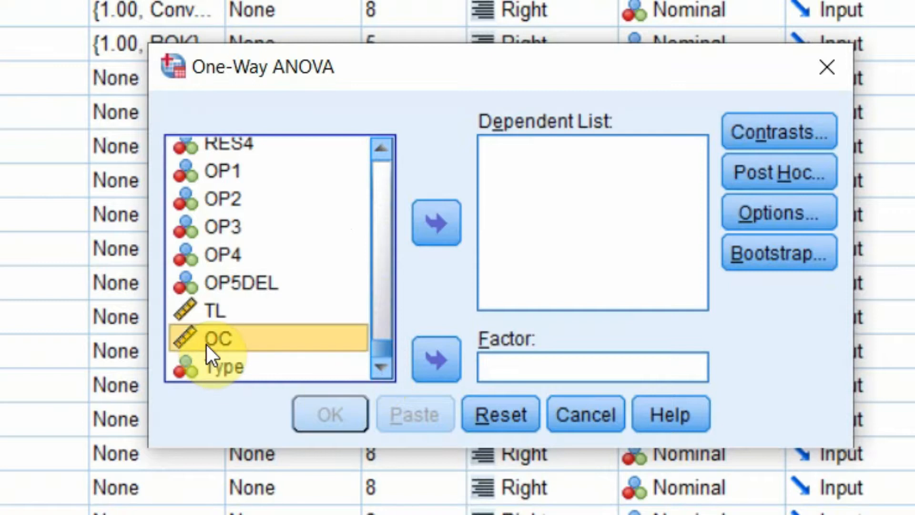
{"action": "left_click", "coordinate": [431, 221]}
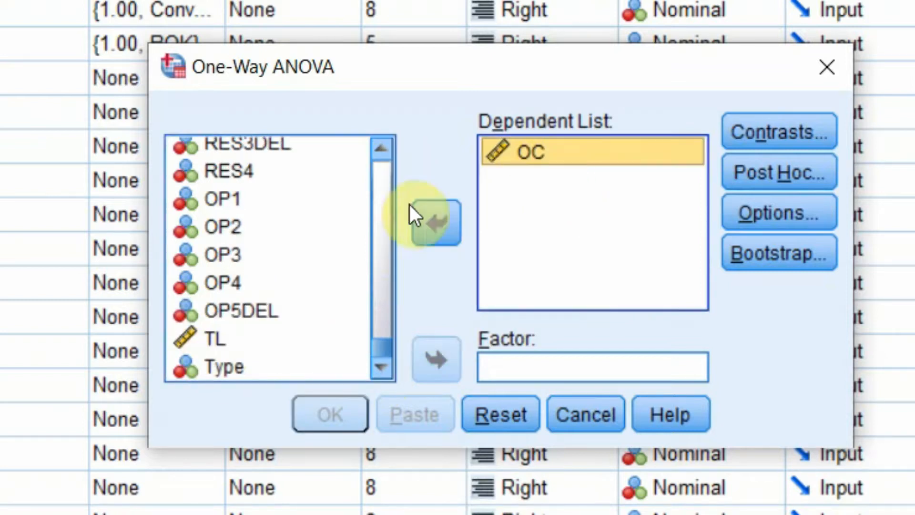
Set Rank as the factor of the One-Way ANOVA.
{"action": "left_click_drag", "start_coordinate": [384, 345], "coordinate": [385, 164]}
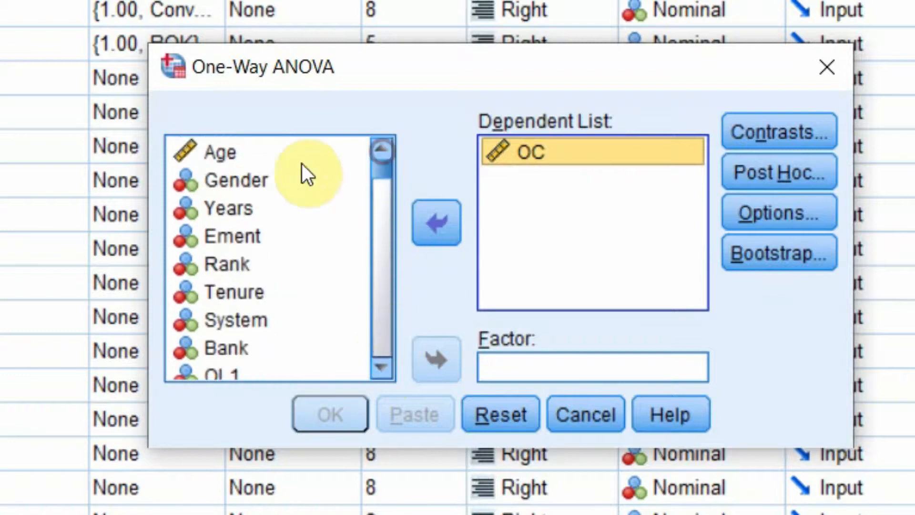
{"action": "left_click", "coordinate": [239, 262]}
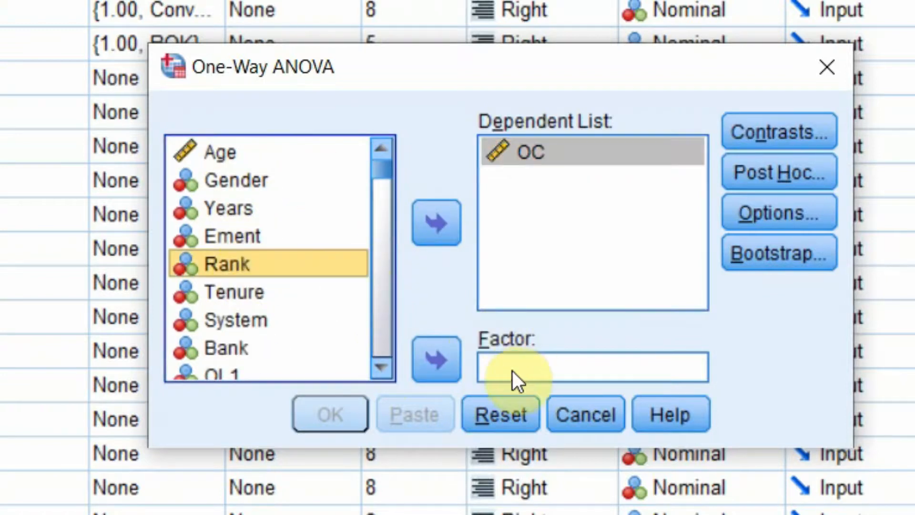
{"action": "left_click", "coordinate": [424, 360]}
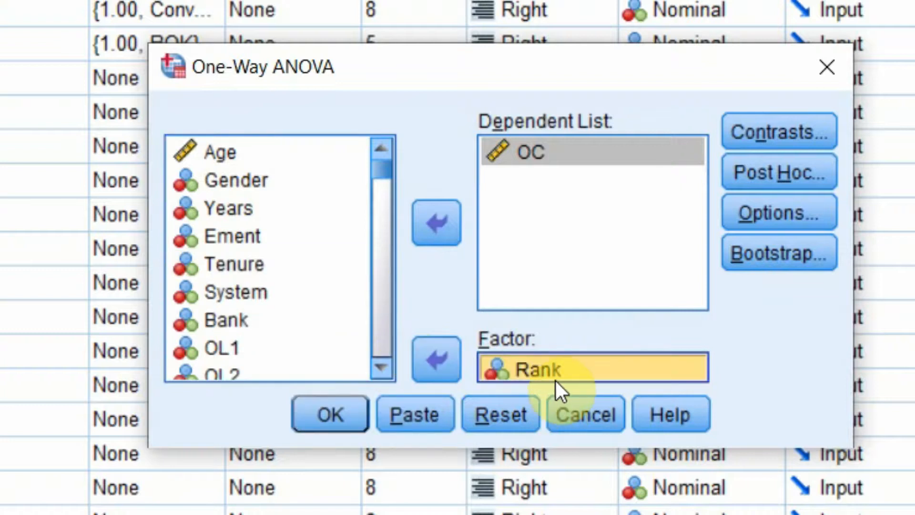
Include descriptive statistics, the homogeneity of variance test and the Welch test in the ANOVA options and run the analysis.
{"action": "left_click", "coordinate": [785, 208]}
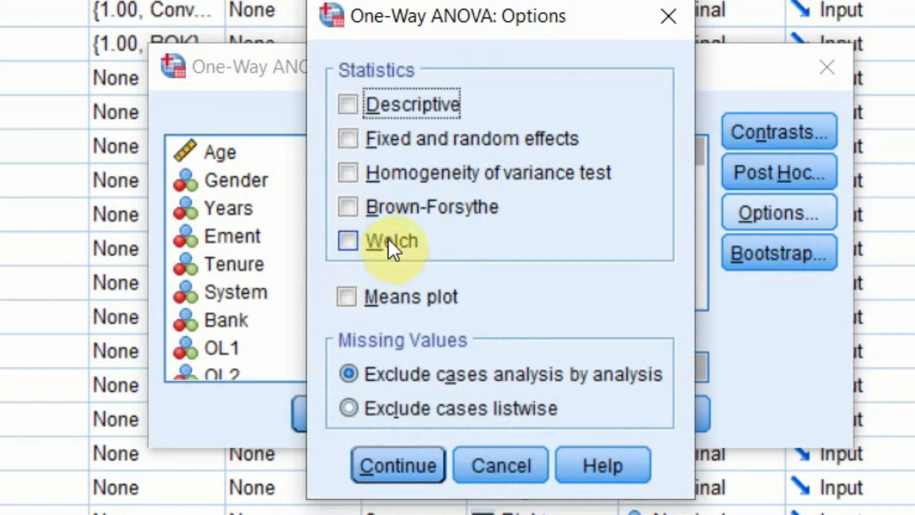
{"action": "left_click", "coordinate": [385, 111]}
{"action": "left_click", "coordinate": [351, 172]}
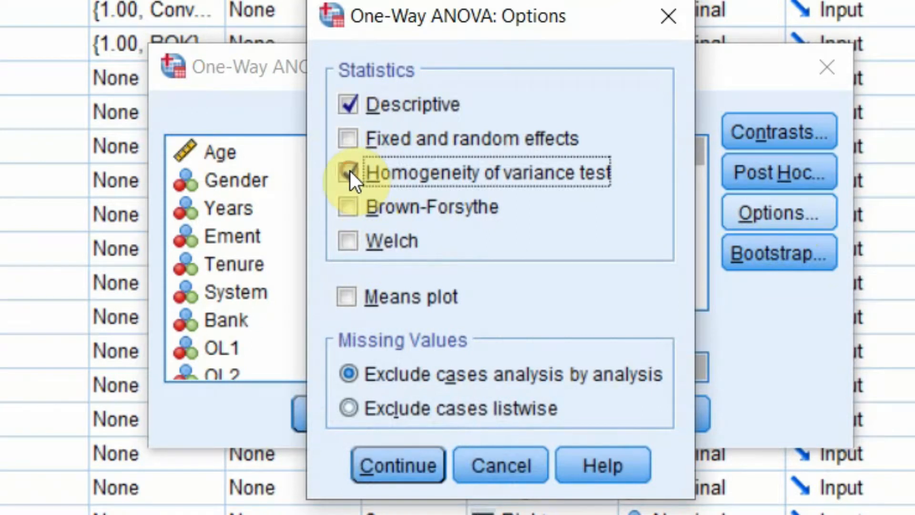
{"action": "left_click", "coordinate": [347, 242]}
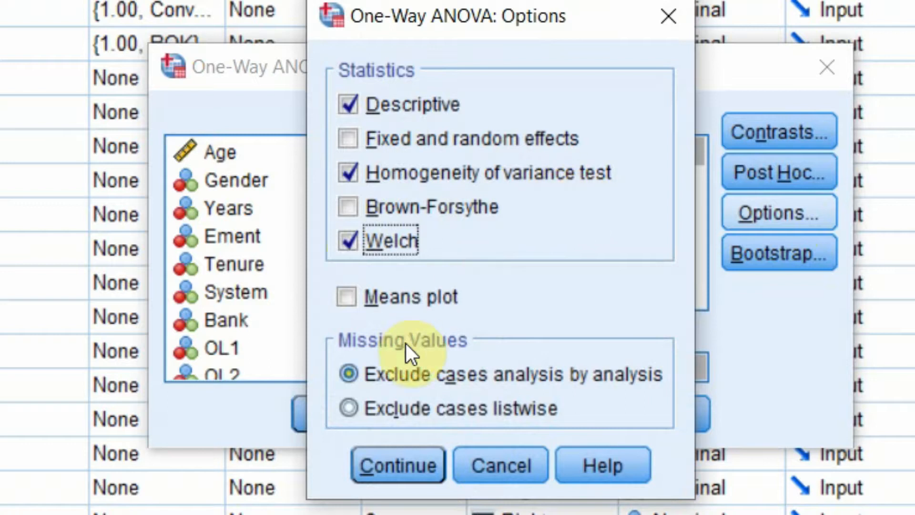
{"action": "left_click", "coordinate": [400, 455]}
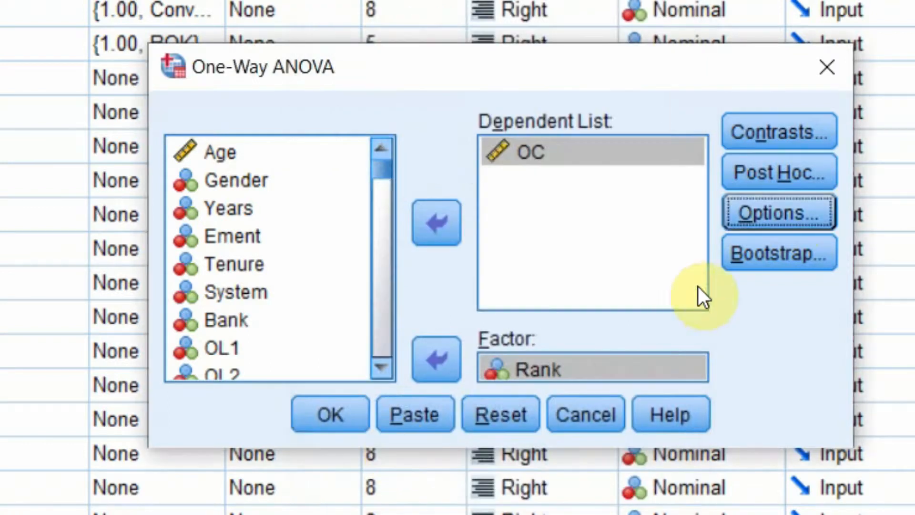
{"action": "left_click", "coordinate": [329, 414]}
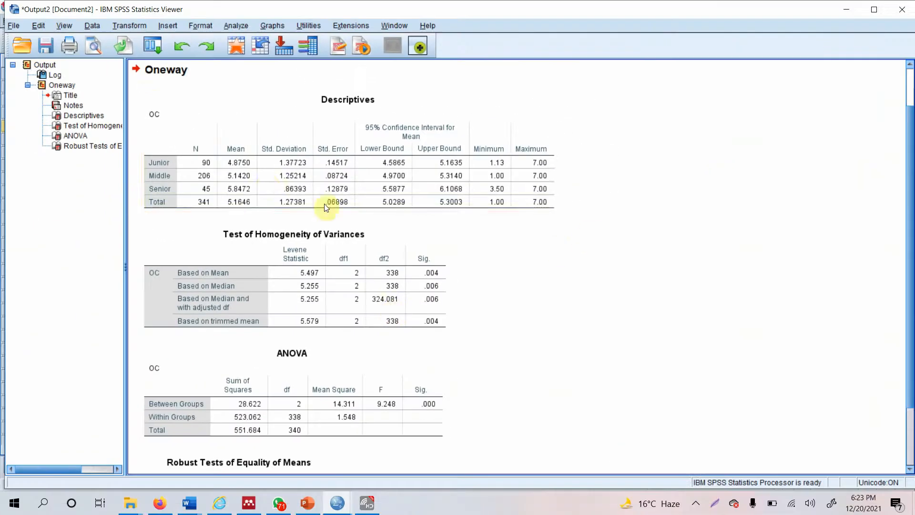
Examine the Descriptives table of OC by rank in the Oneway output.
{"action": "left_click", "coordinate": [255, 163]}
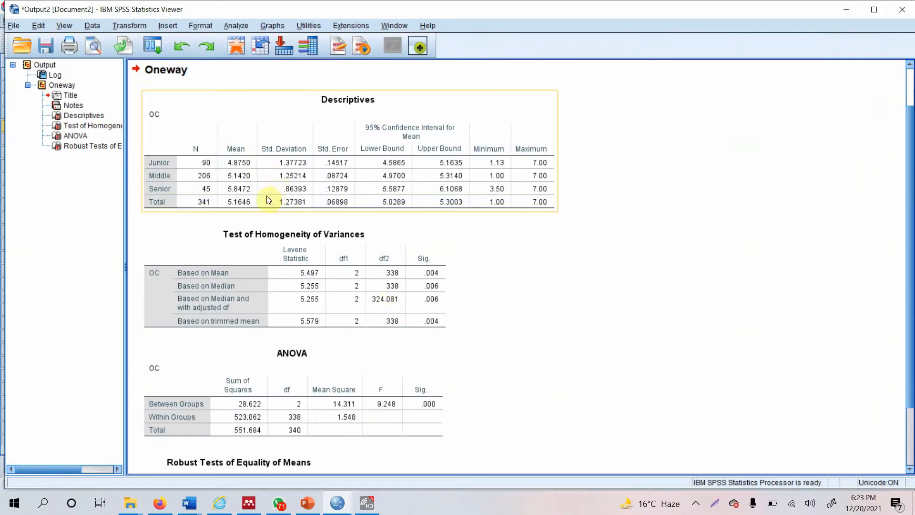